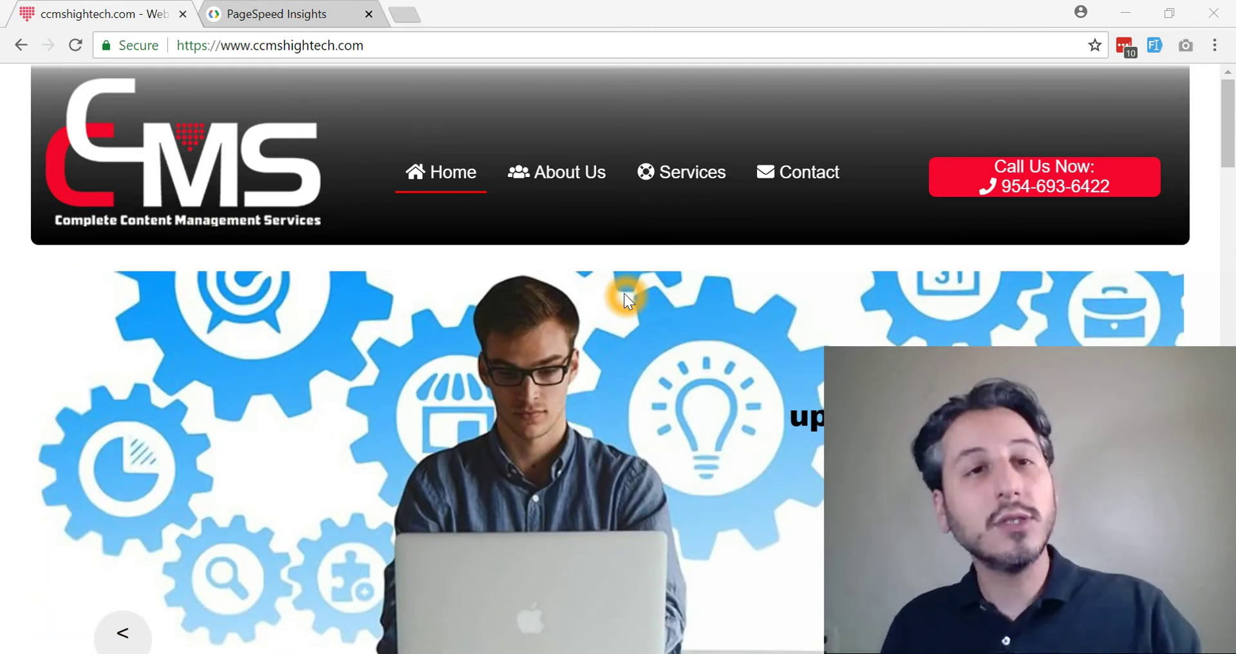
click(433, 44)
key(ctrl+c)
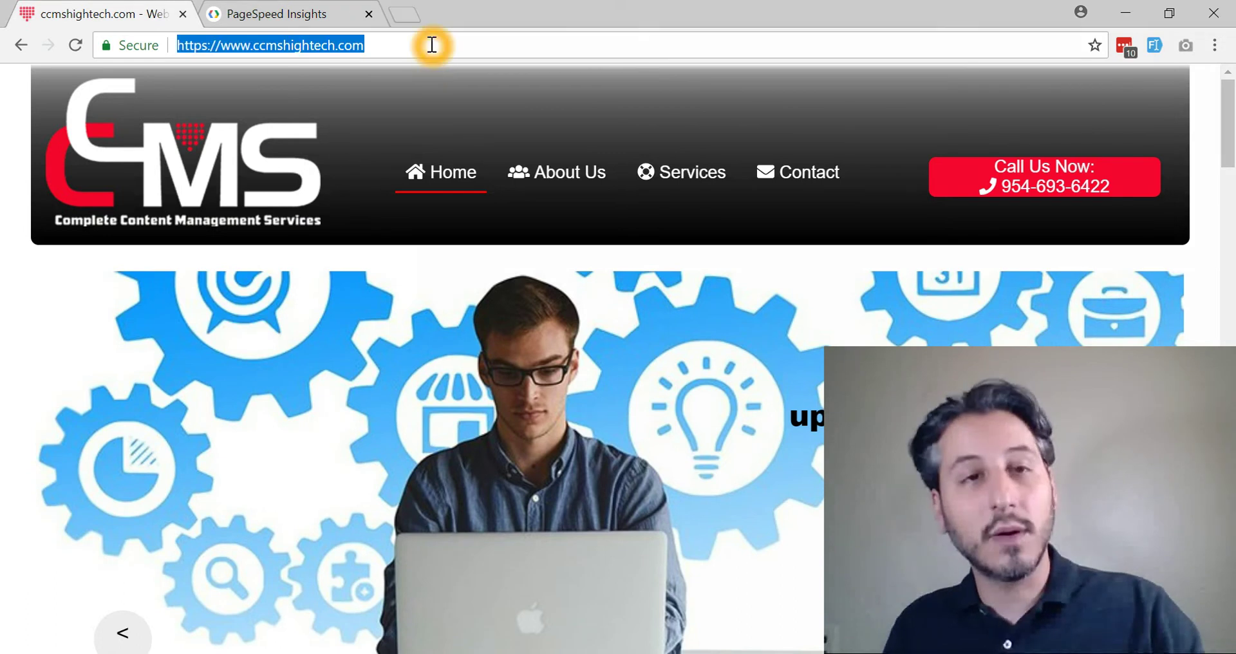
click(288, 15)
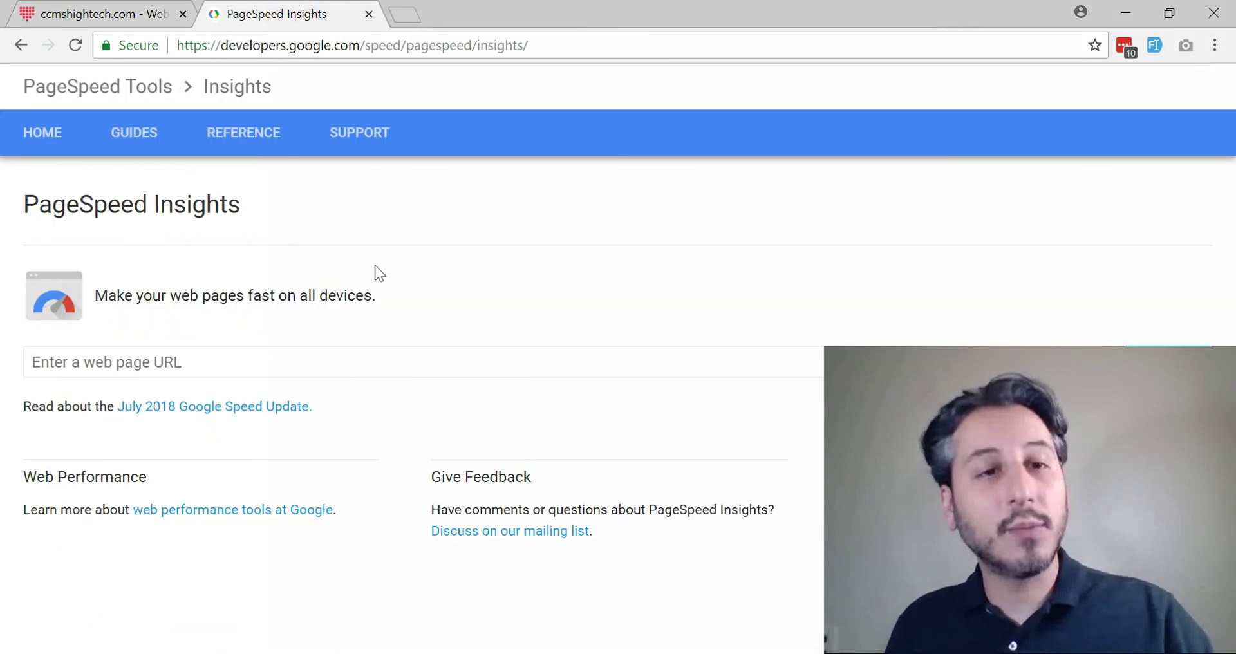
click(362, 365)
key(ctrl+v)
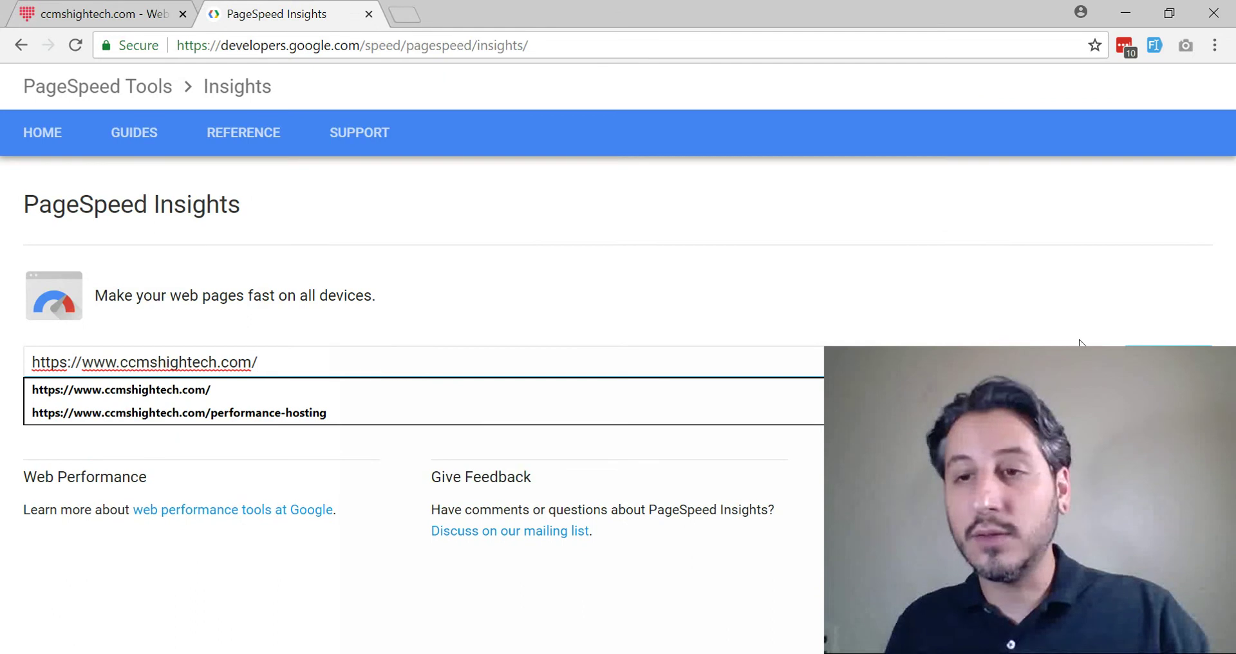
click(1167, 357)
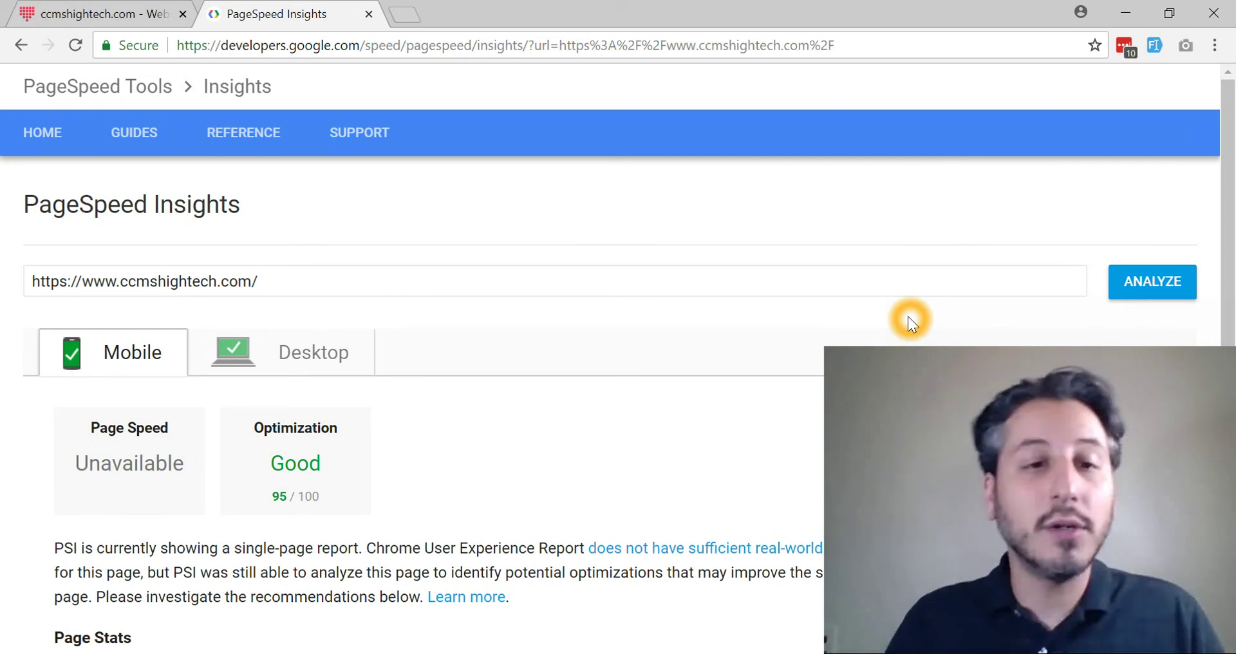
Step: Show the desktop report and examine the fix details for Leverage browser caching, then collapse them
click(295, 375)
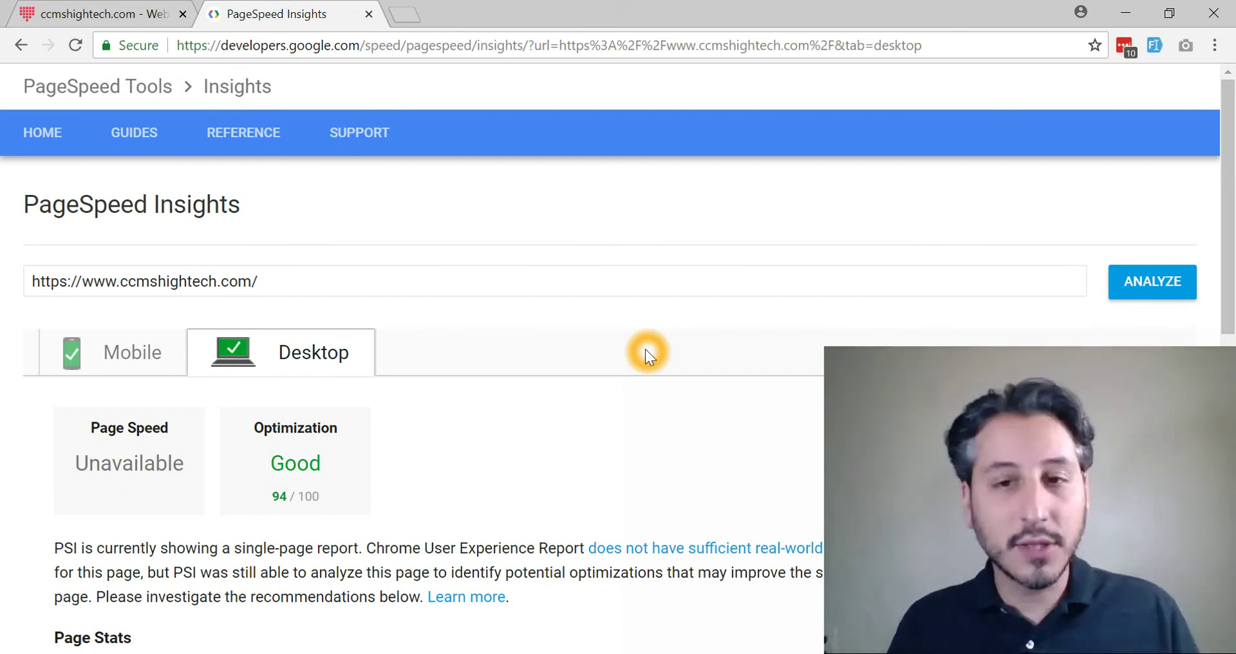
scroll(645, 349, down, 7)
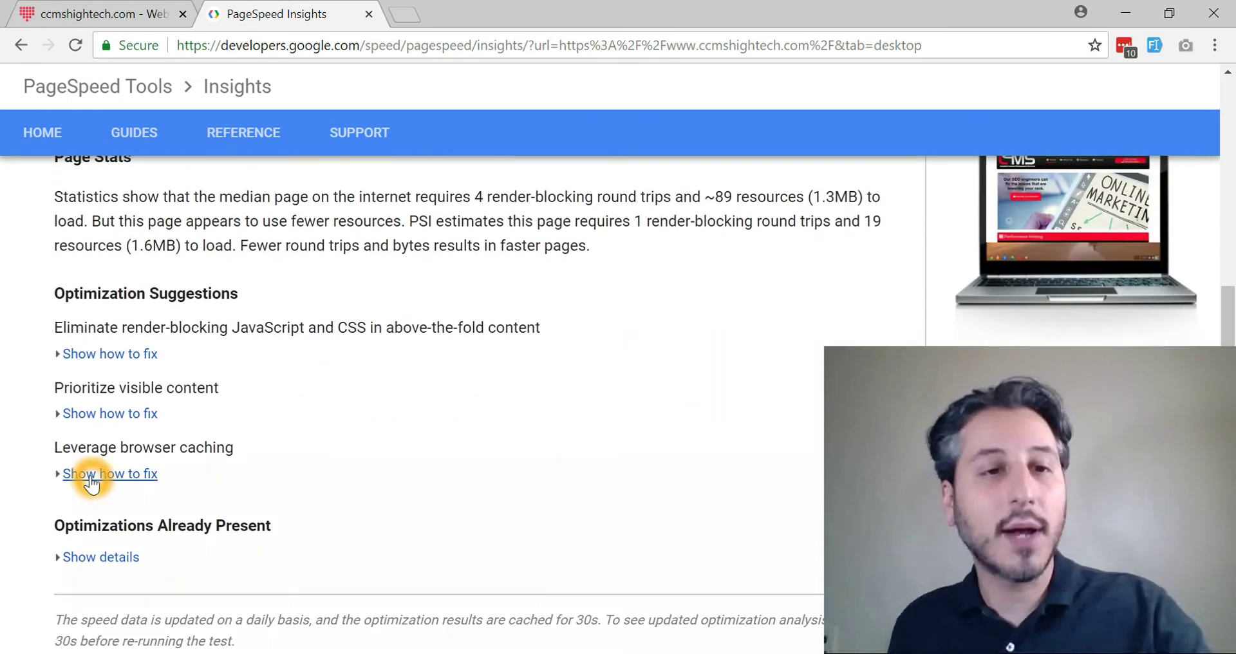
click(91, 476)
scroll(390, 457, down, 2)
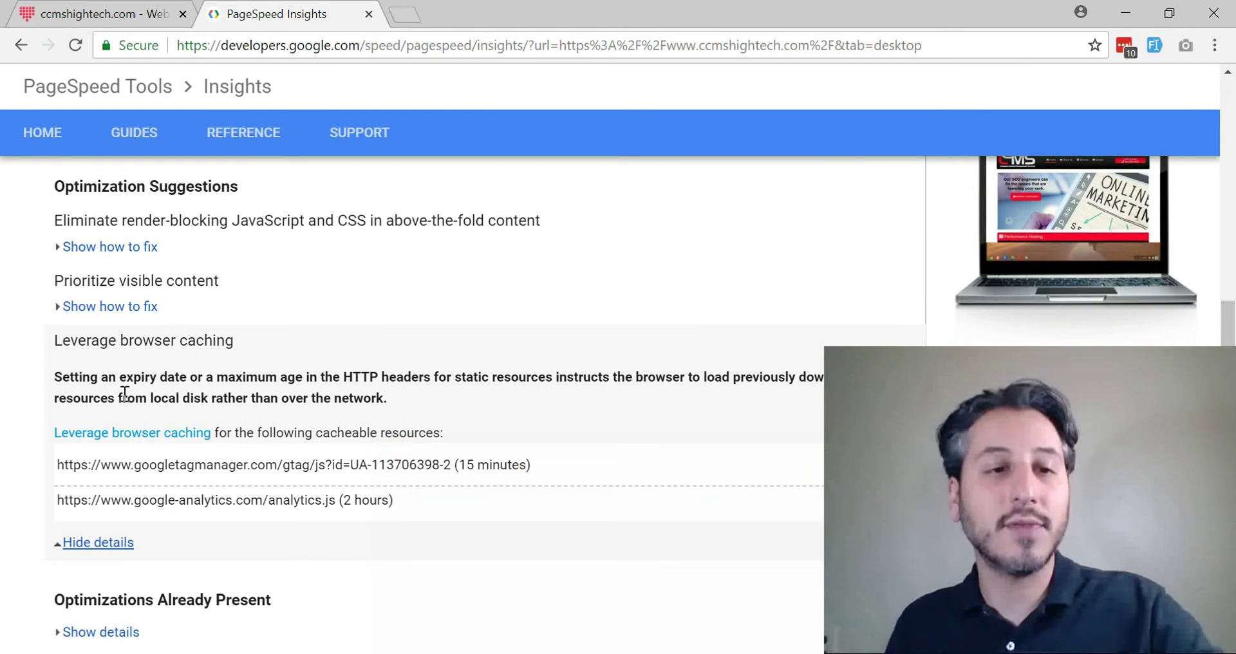
click(137, 555)
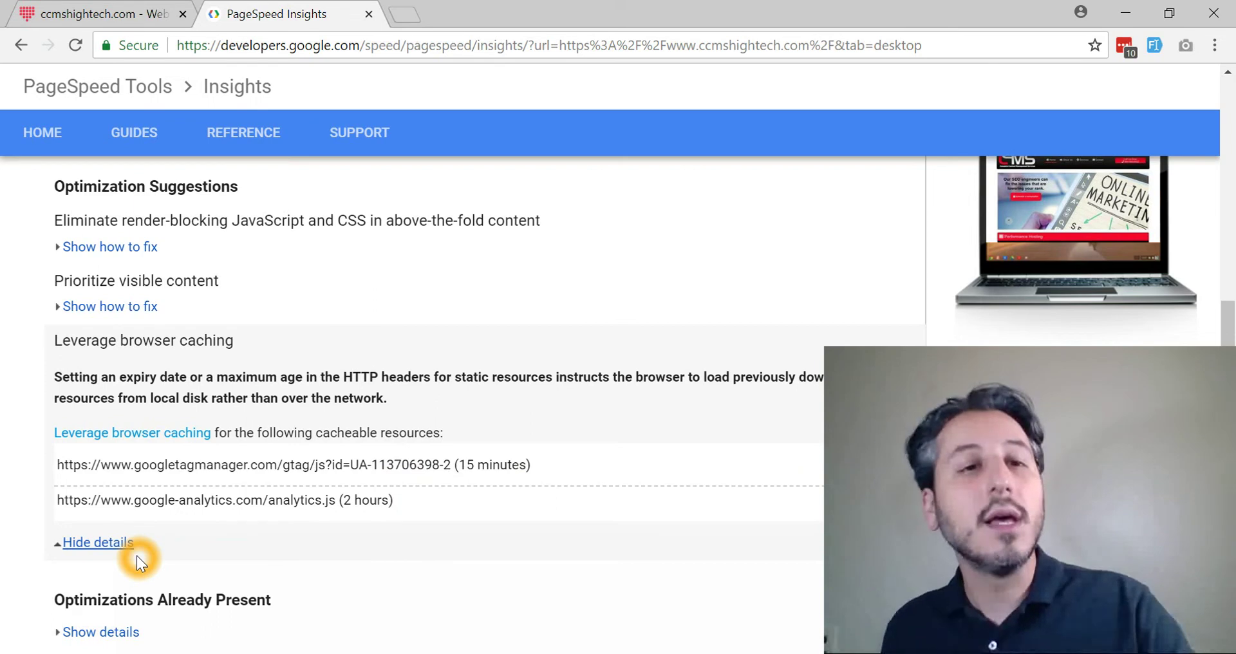
Step: Expand and read the fix details for render-blocking JavaScript and CSS and for Prioritize visible content
click(122, 248)
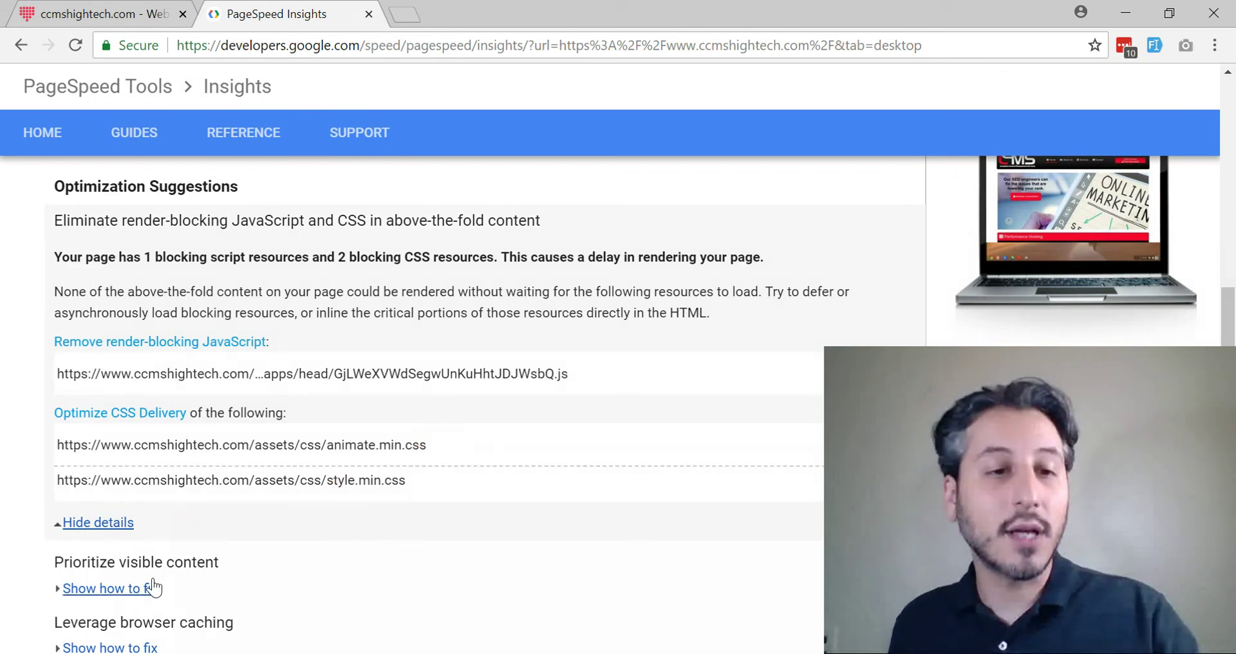
click(133, 589)
scroll(384, 474, down, 4)
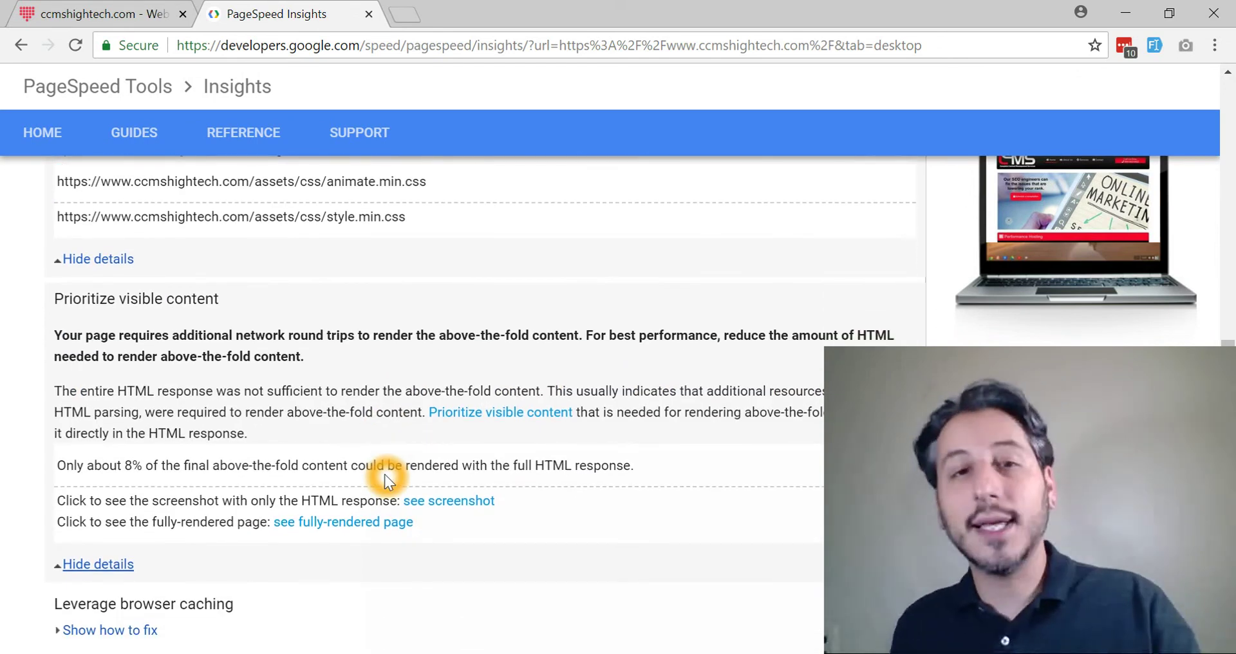
scroll(385, 474, up, 10)
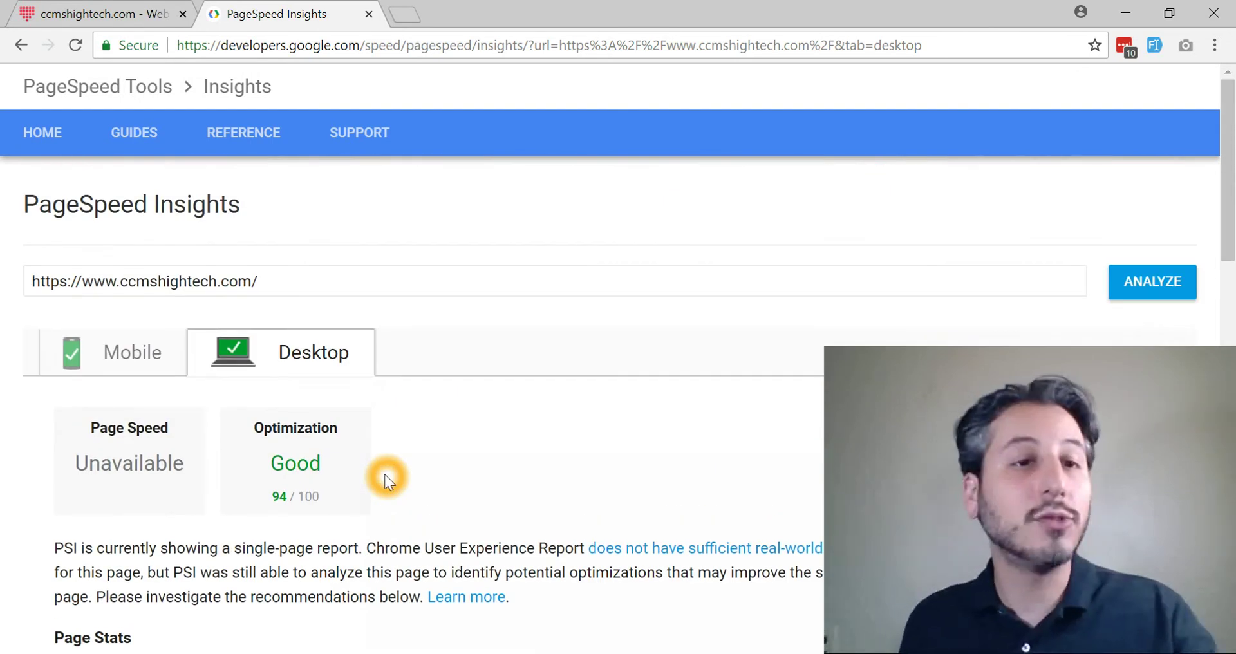
double_click(166, 281)
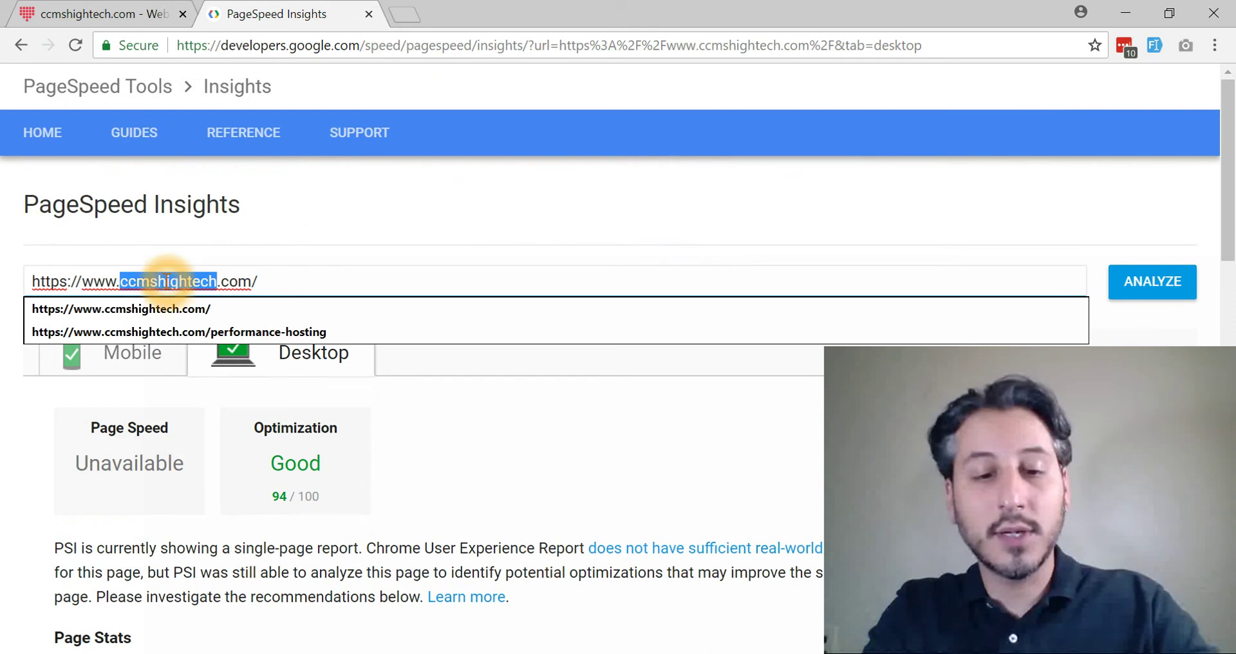
text(facebook)
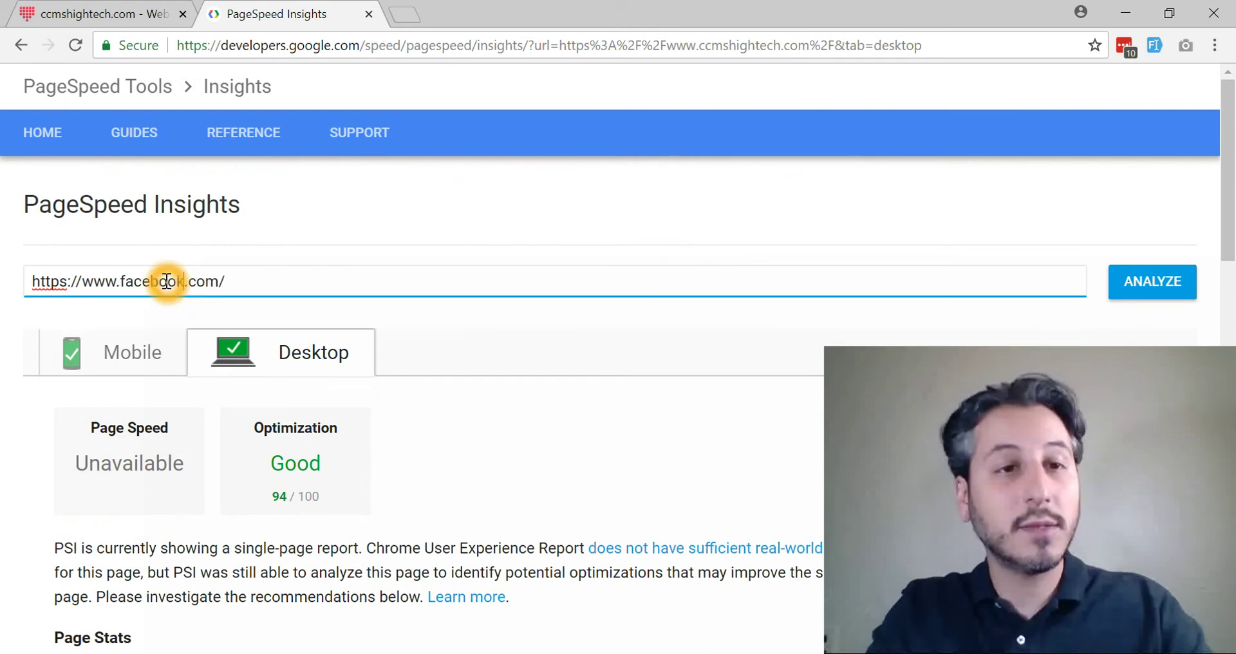
key(Return)
click(524, 298)
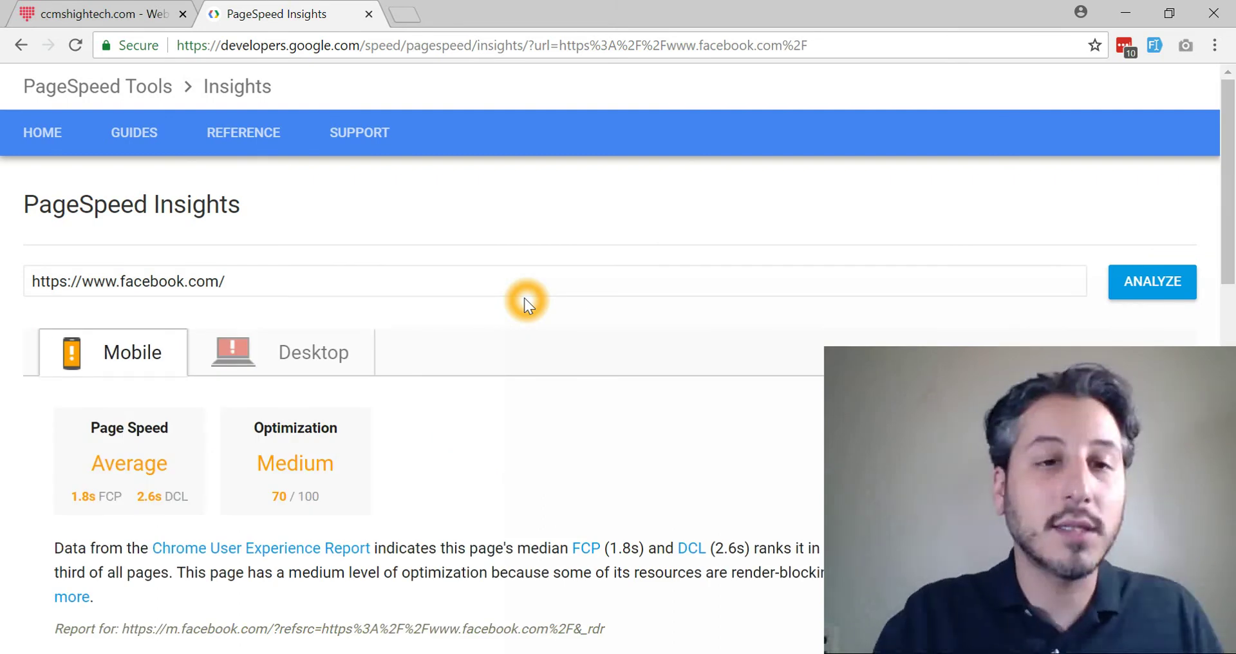
Step: Expand the Reduce server response time suggestion in the mobile report and highlight part of the measured response time
scroll(525, 300, down, 5)
scroll(527, 300, down, 7)
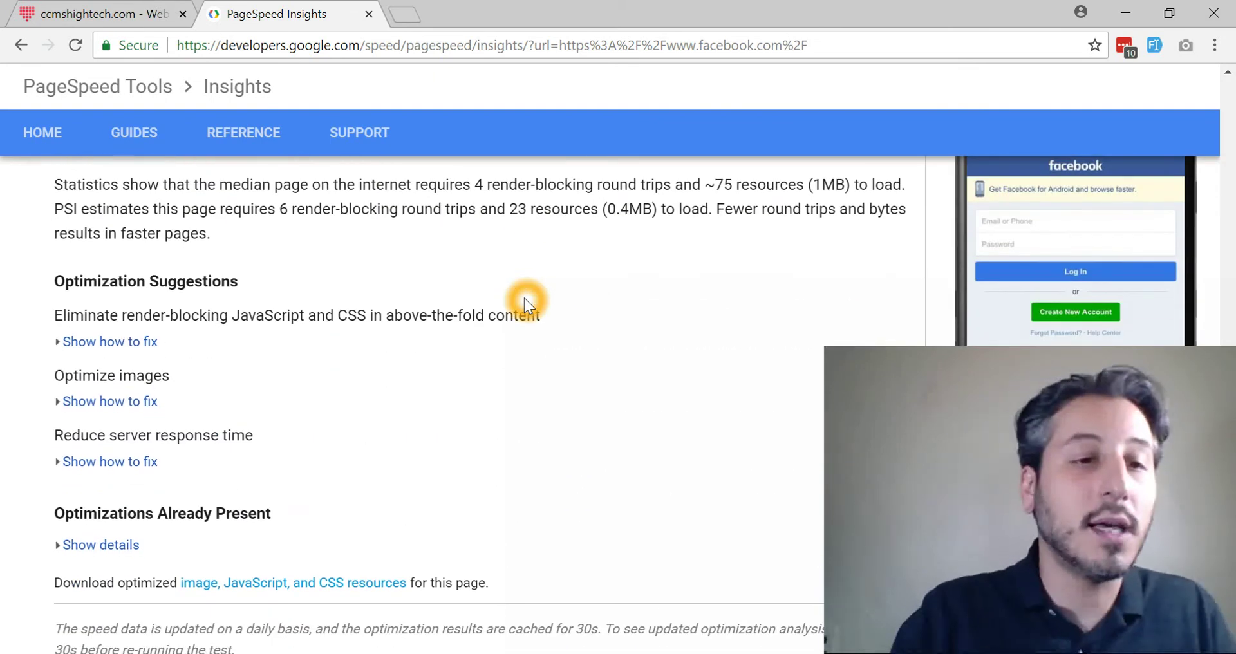
click(102, 464)
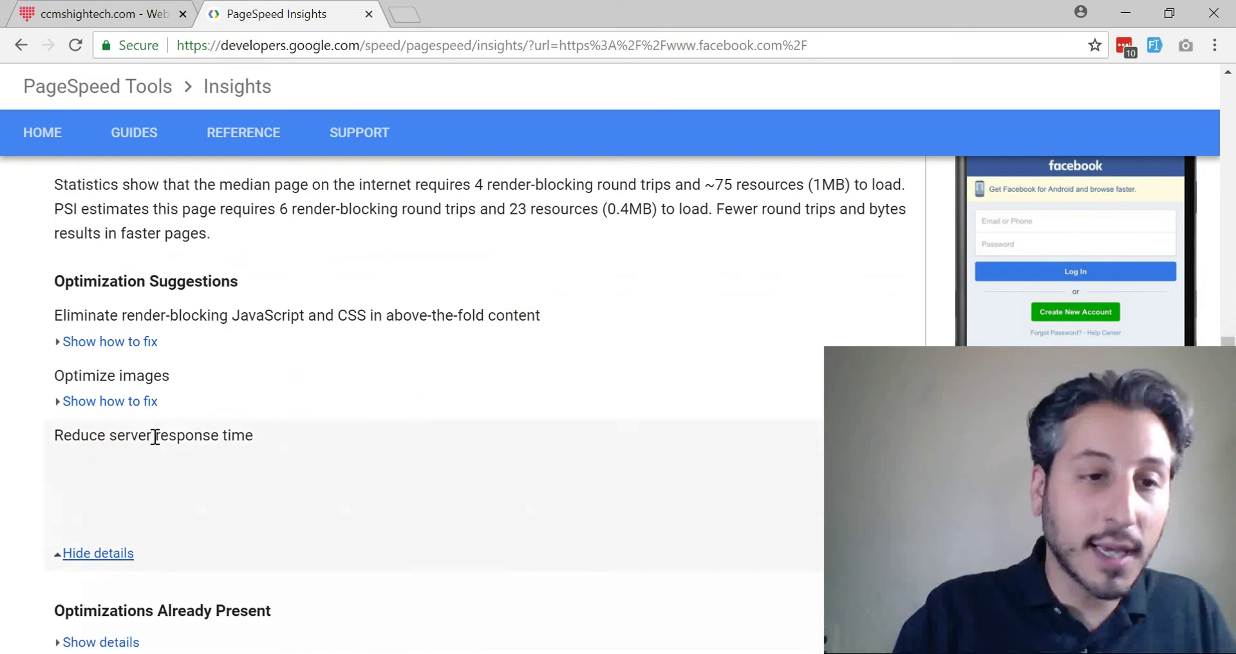
click(158, 468)
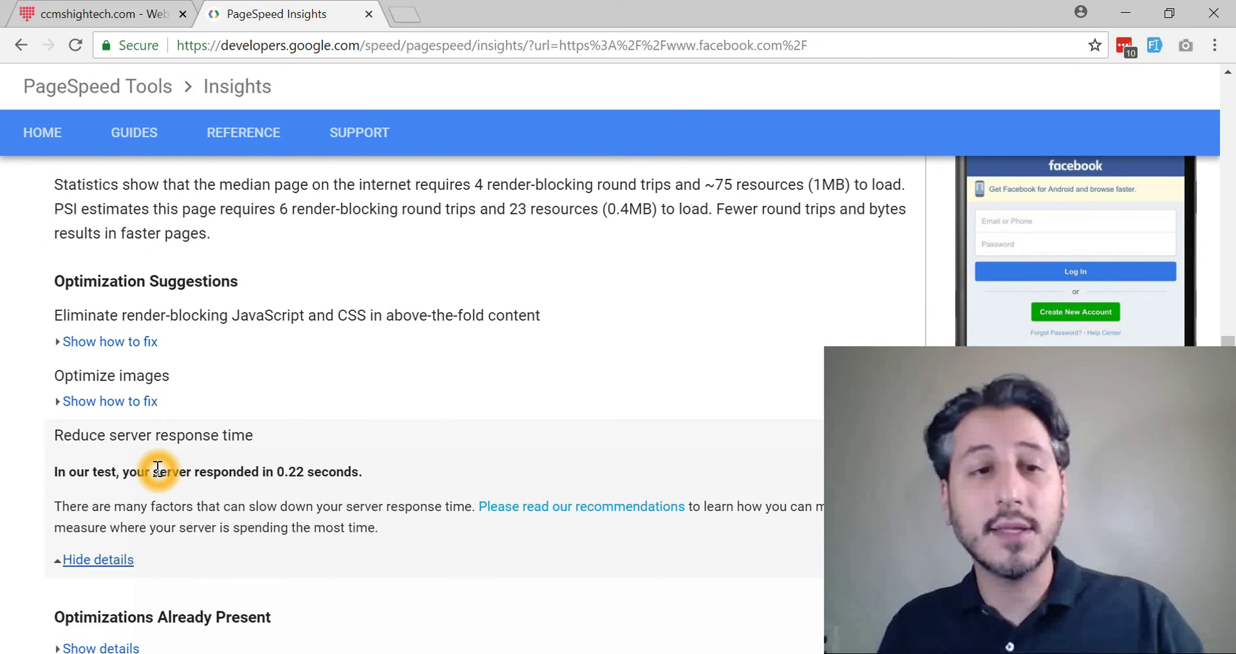
drag(329, 472, 265, 473)
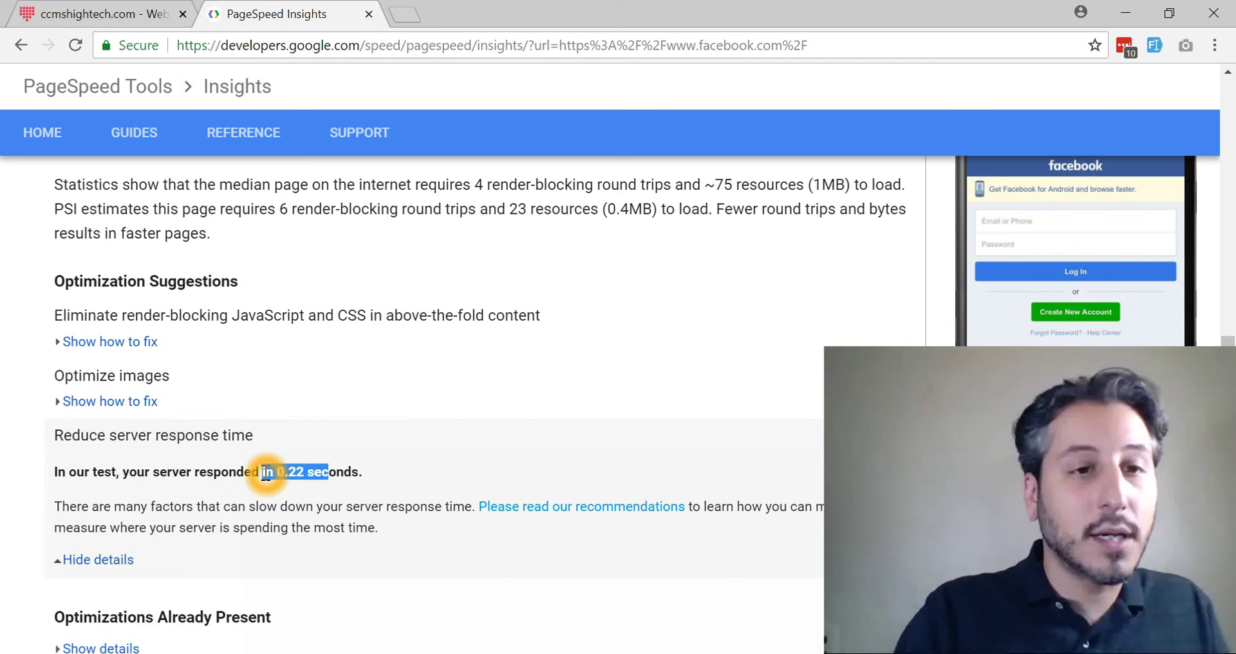
Step: Expand the Optimize images suggestion and examine the listed image and its possible compression savings
click(129, 403)
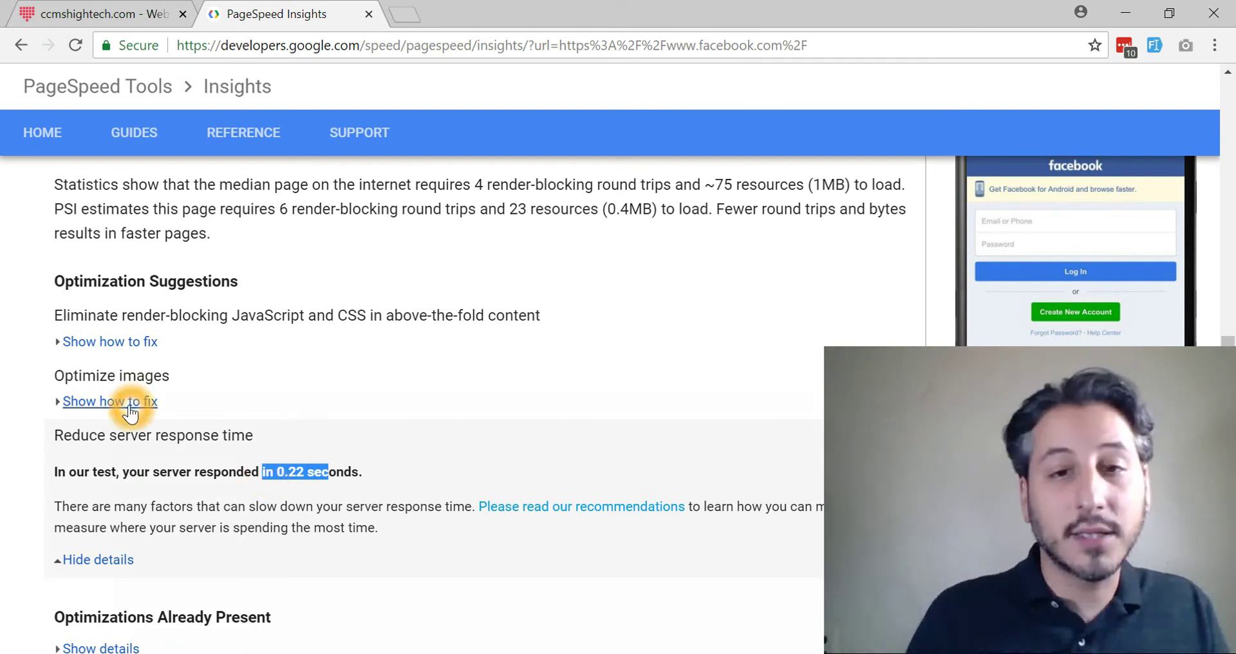
click(415, 403)
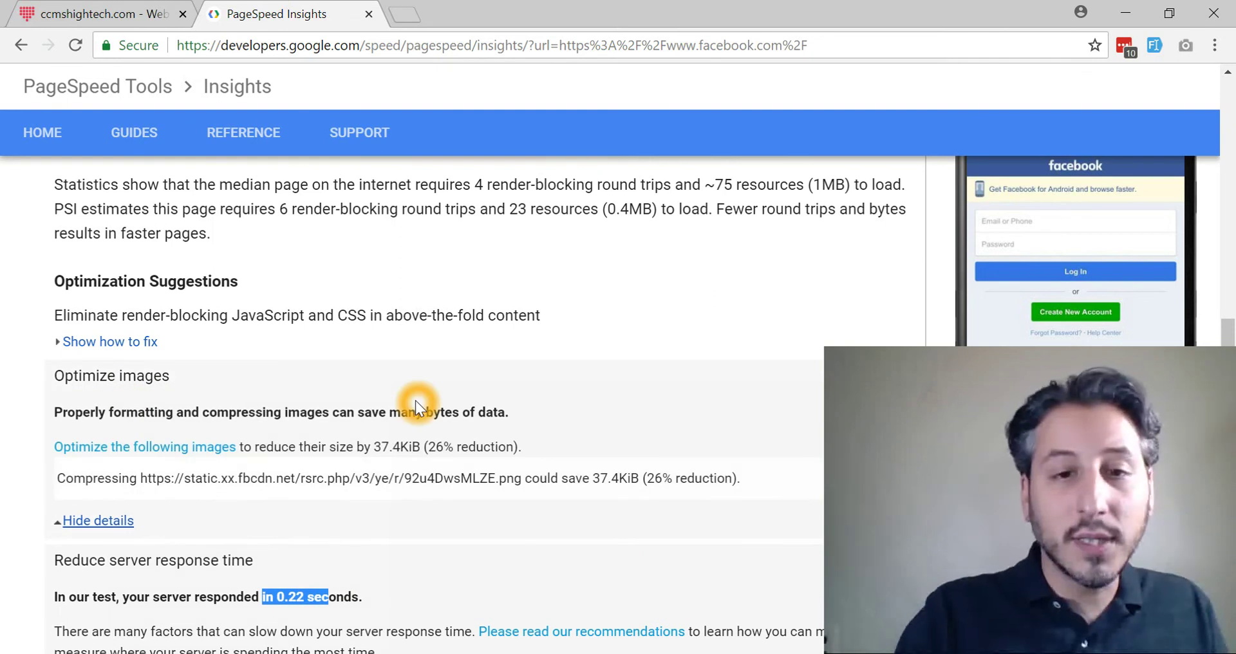
click(303, 499)
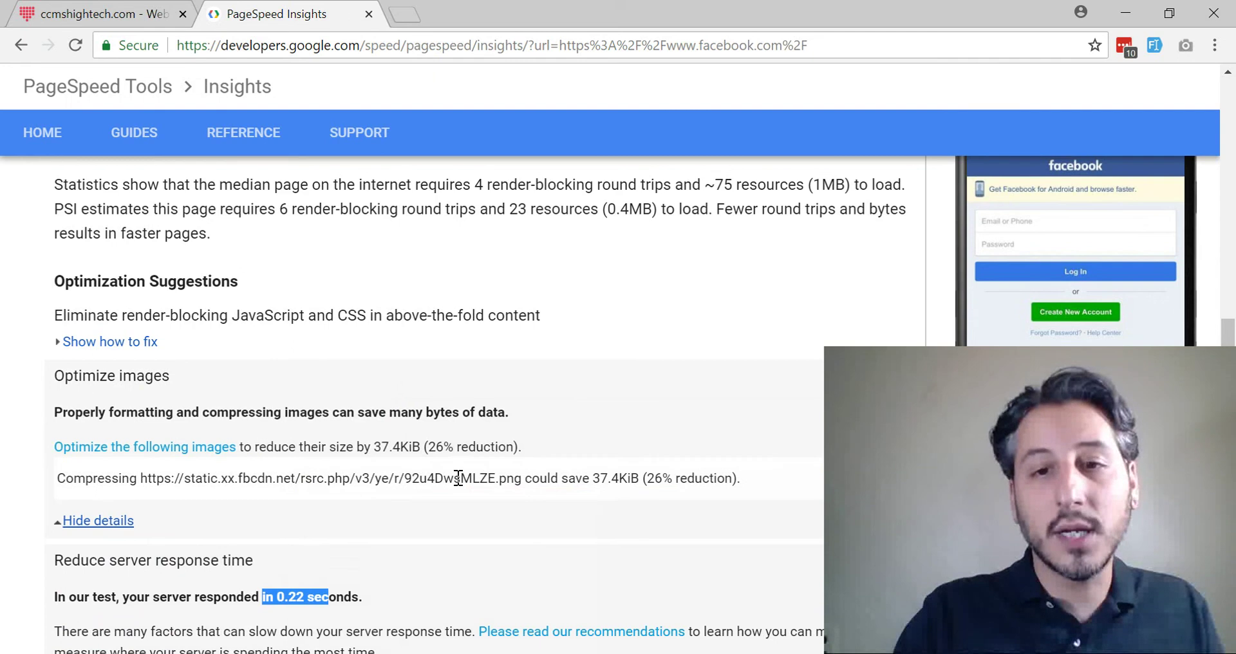
click(358, 478)
click(686, 486)
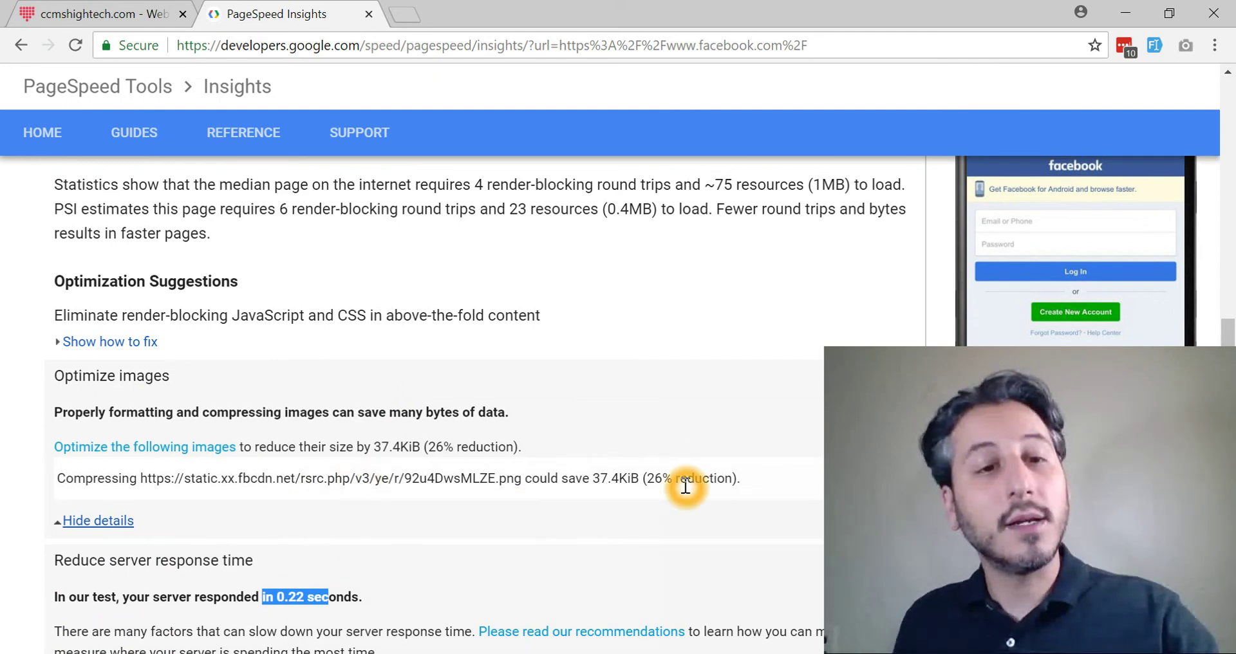
Step: Find the download link for the page's optimized image, JavaScript, and CSS resources at the end of the report
scroll(685, 486, down, 1)
scroll(685, 486, down, 4)
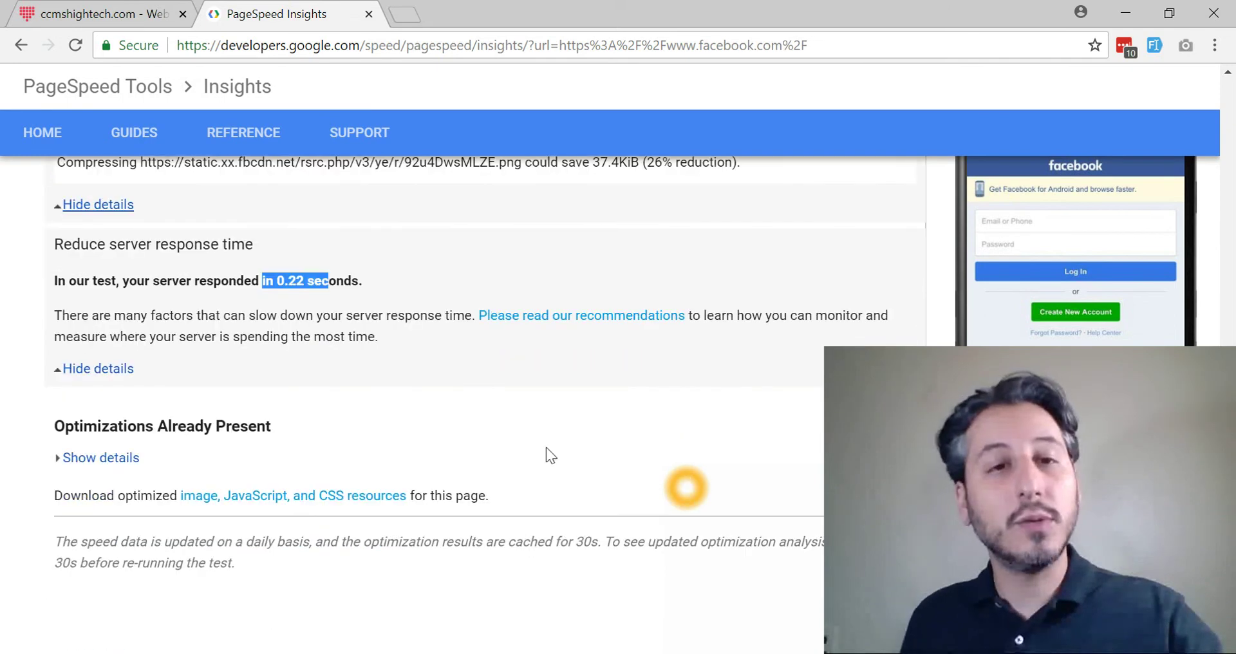
click(297, 498)
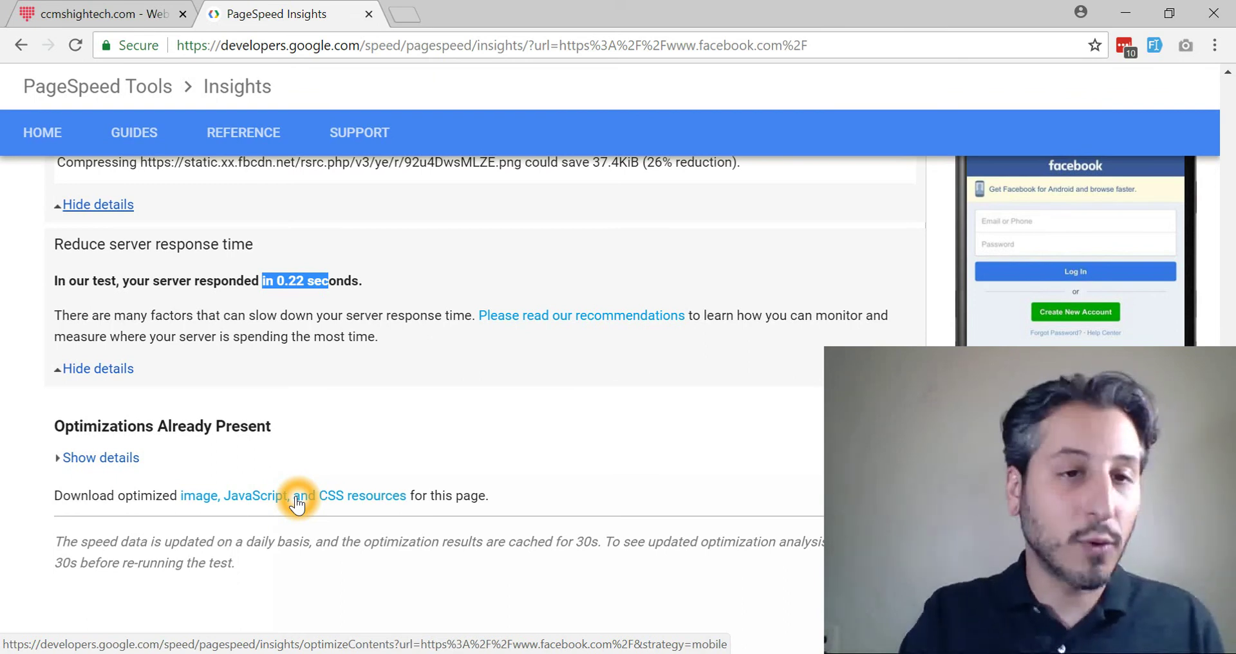
Step: Review the mobile report's Page Stats and its Page Speed and Optimization scores
scroll(558, 326, up, 3)
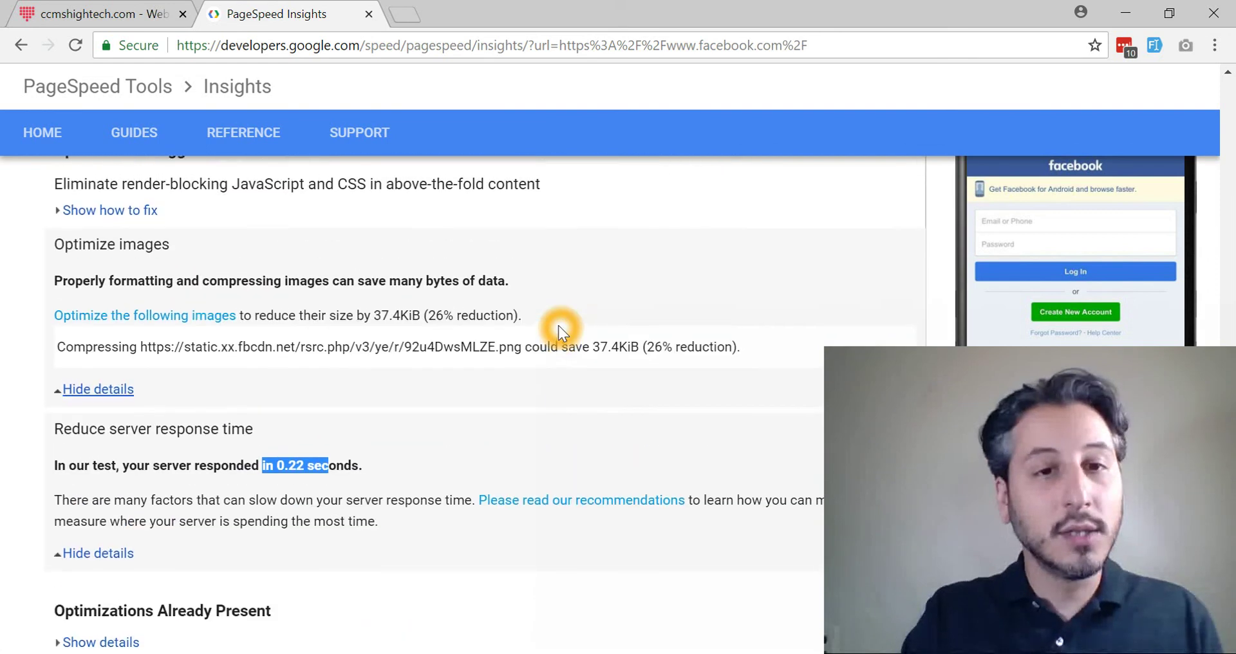
scroll(558, 326, up, 3)
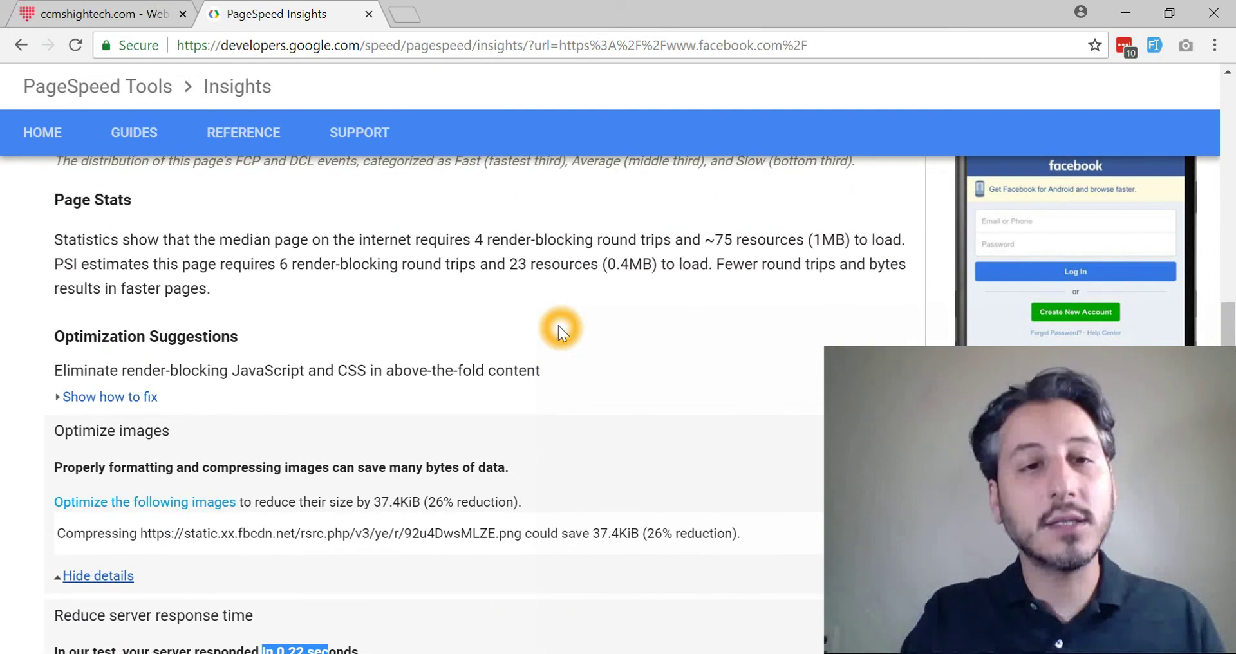
scroll(358, 332, up, 1)
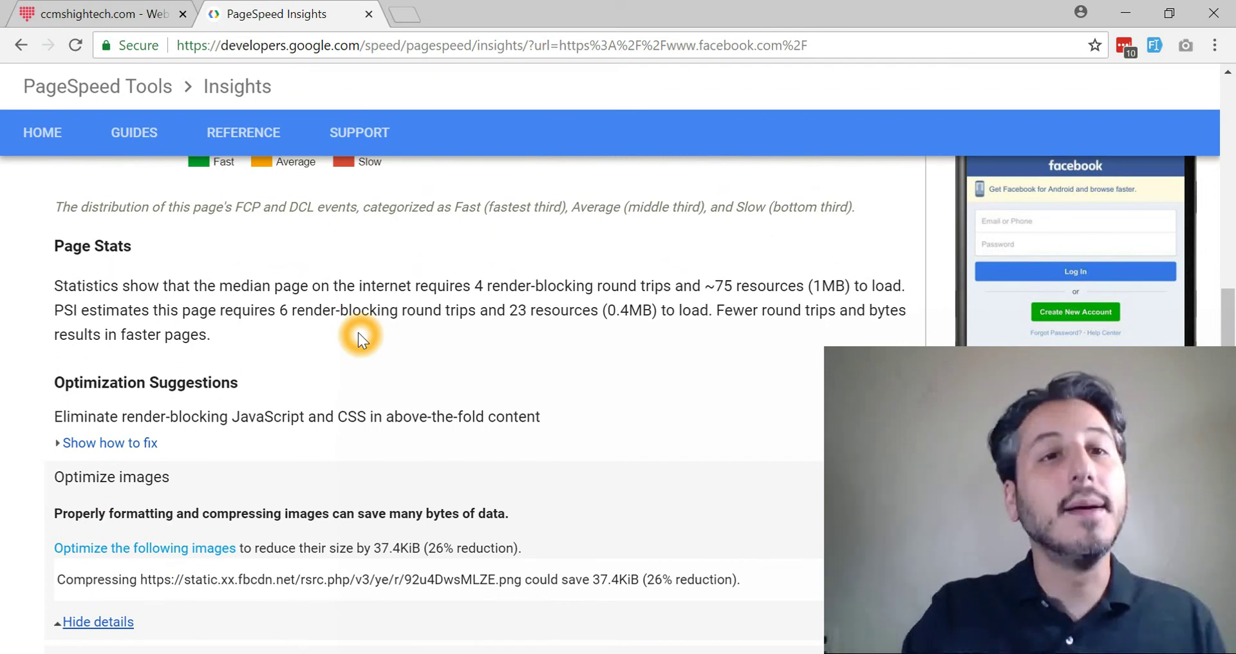
scroll(358, 332, up, 8)
scroll(358, 332, up, 1)
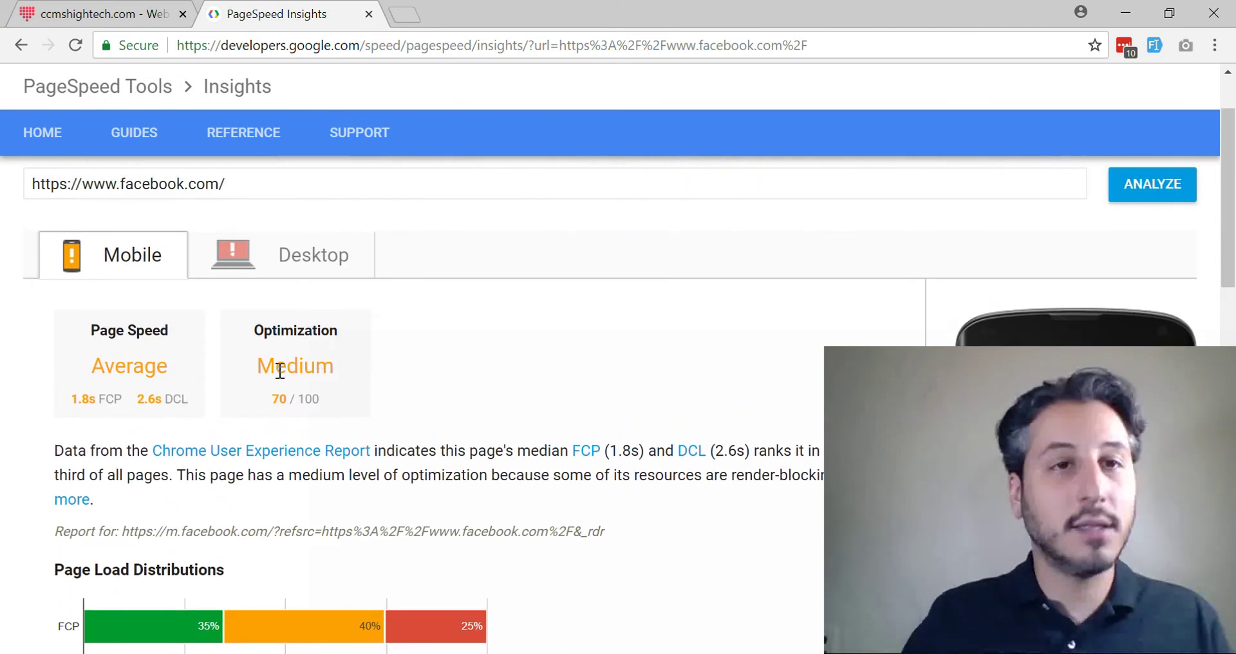
click(401, 444)
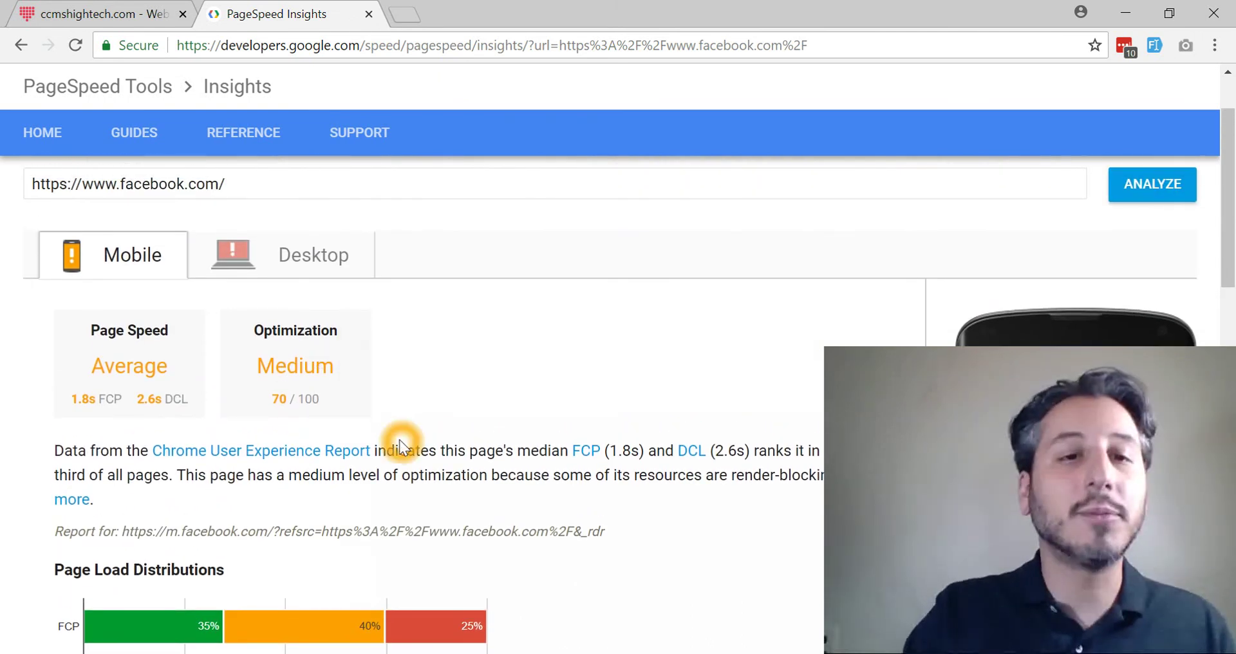
click(307, 262)
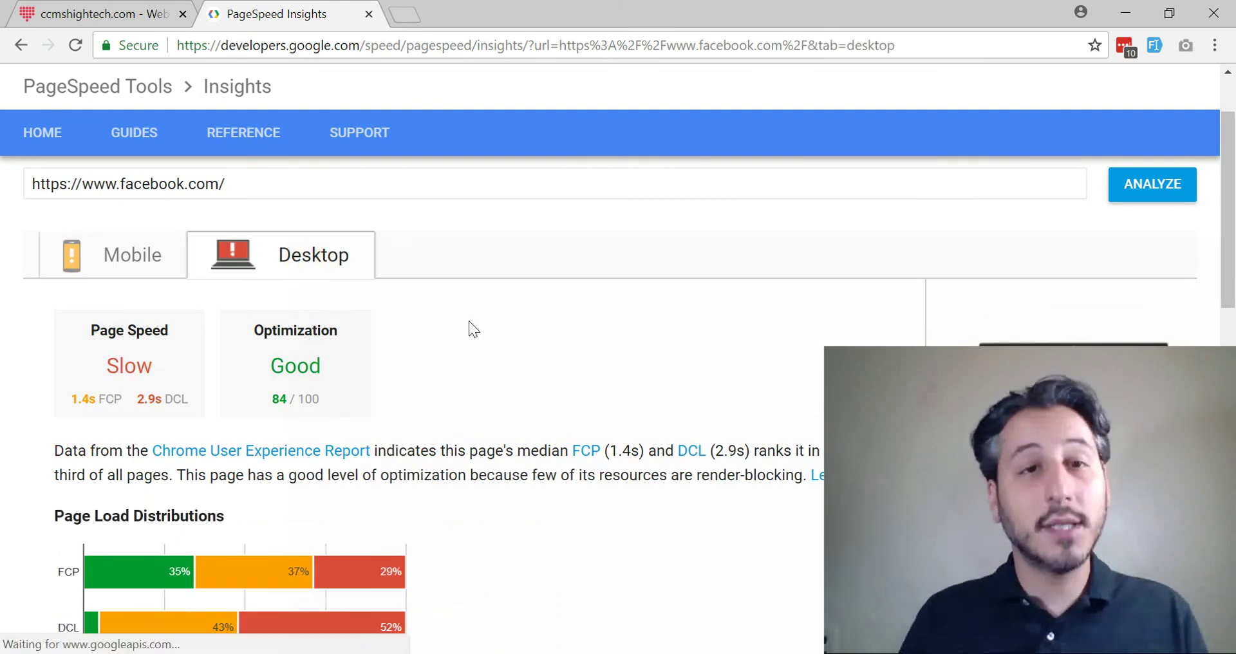
scroll(519, 409, down, 1)
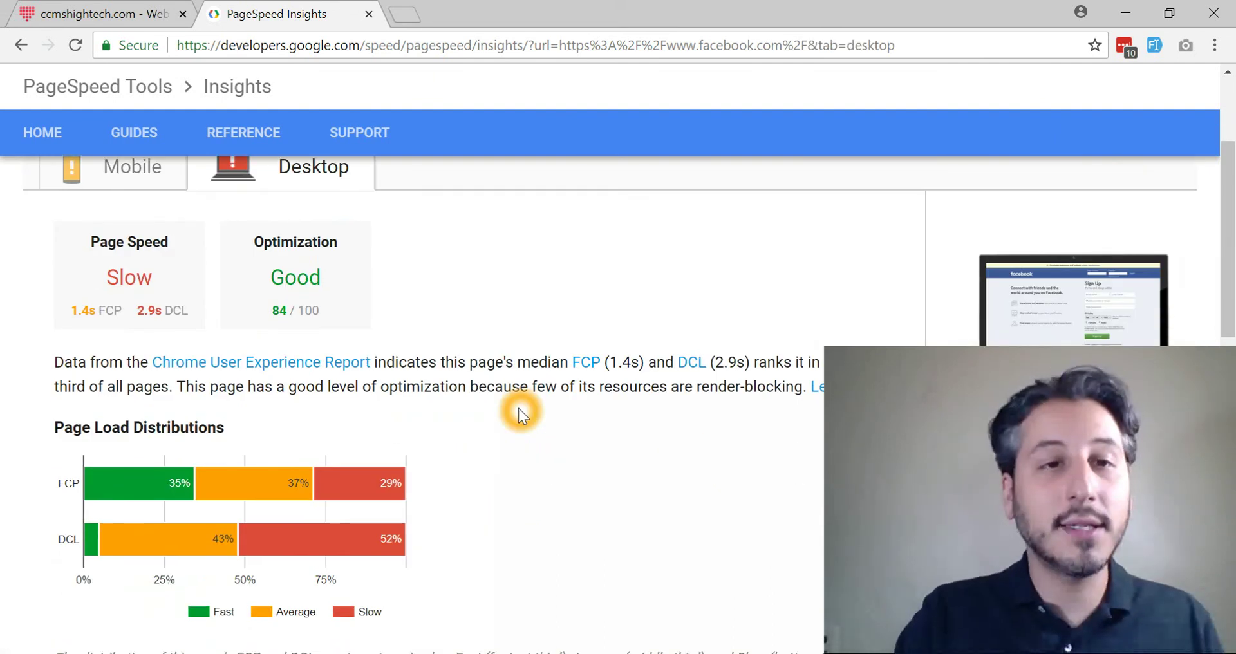
scroll(519, 408, up, 1)
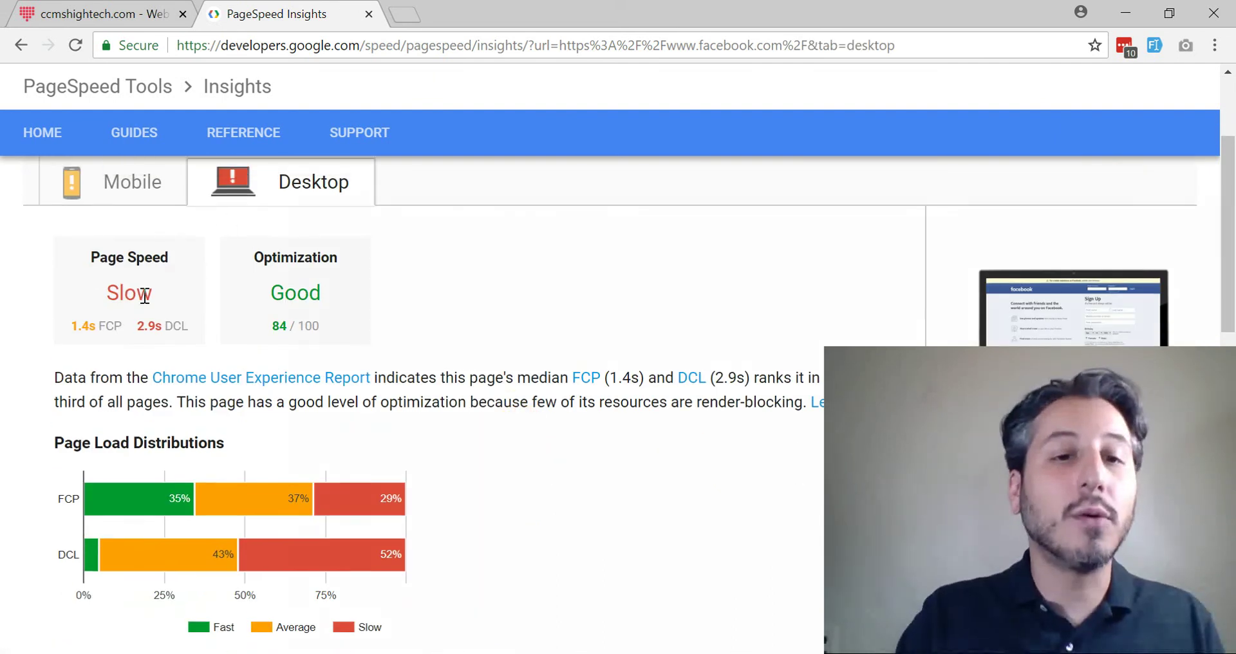
click(366, 532)
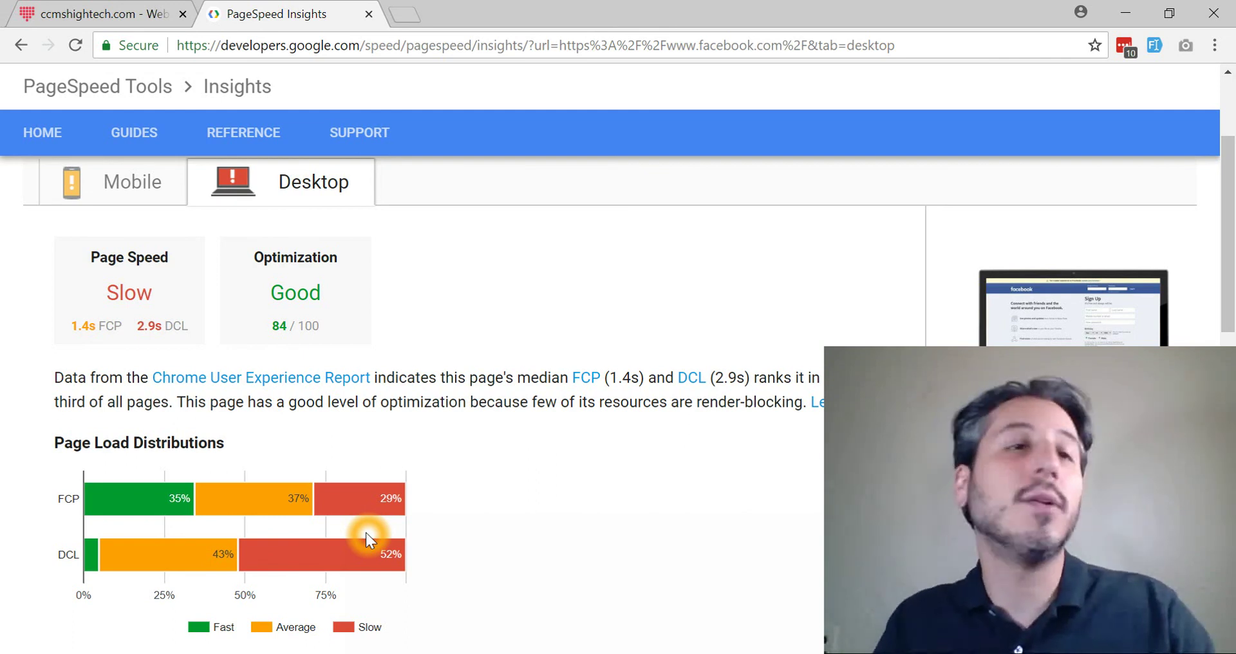
Step: Return to the ccmshightech.com site and open the SEO Services options among its services
click(63, 13)
click(692, 173)
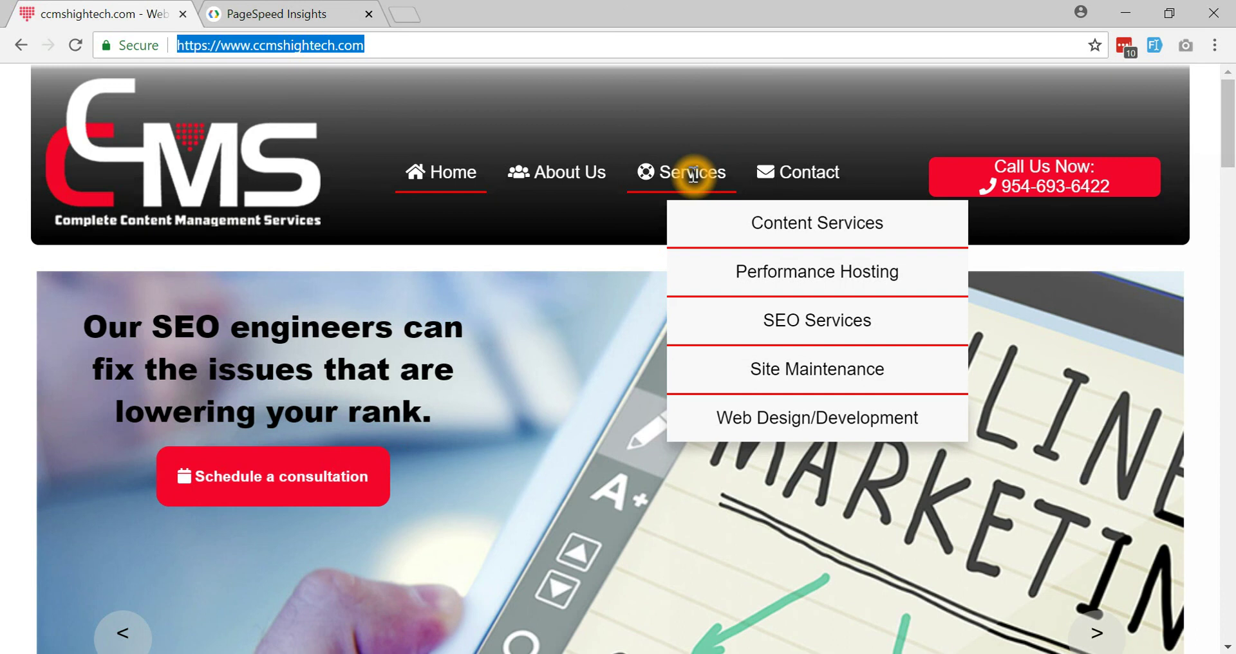
click(779, 330)
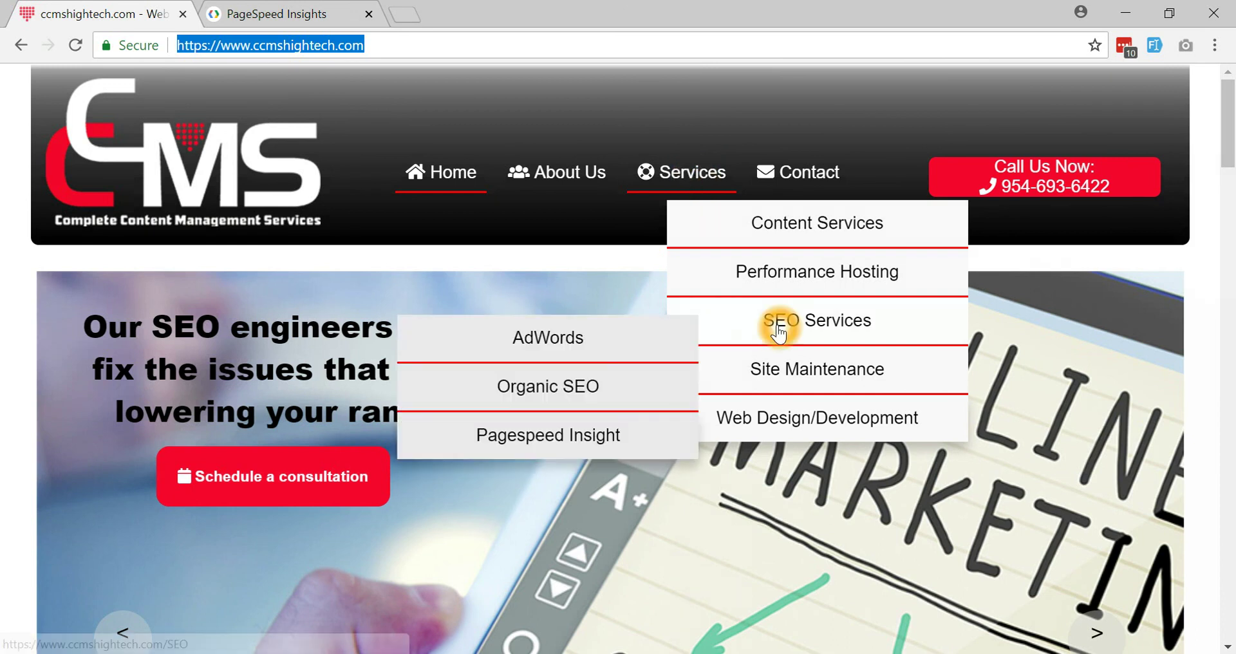